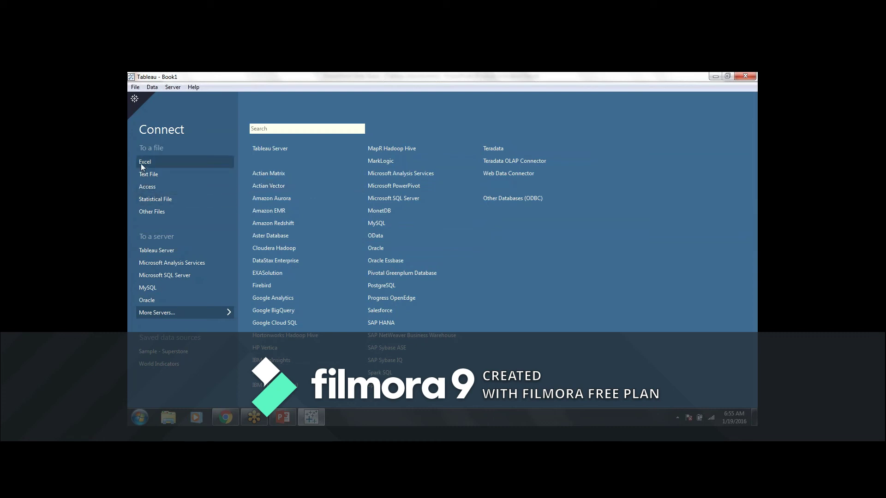
# - Connect to the Excel workbook Sample - Superstore Subset (Excel)
pyautogui.click(165, 165)
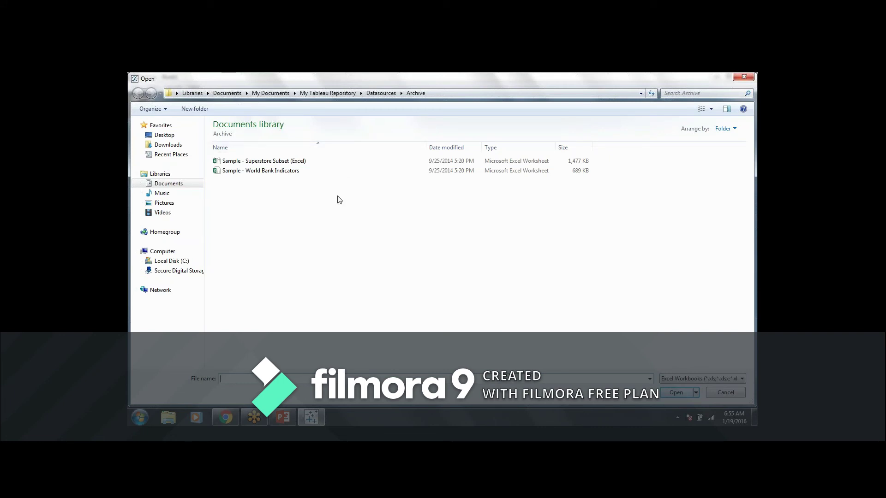
pyautogui.click(303, 165)
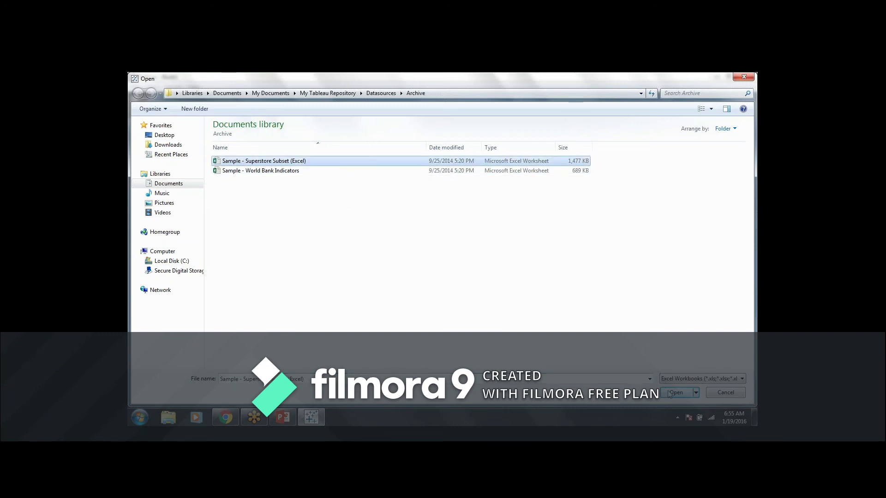
pyautogui.click(670, 395)
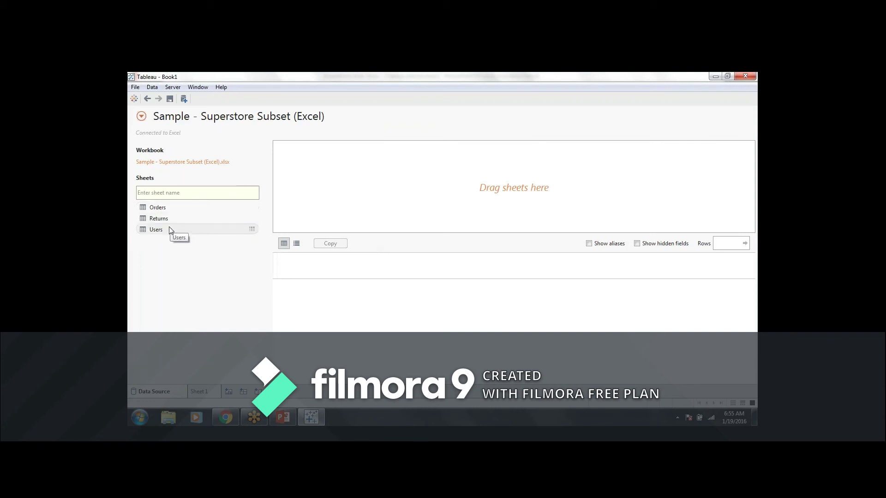
# - Add the Orders sheet to the data source and check its row count
pyautogui.moveTo(166, 210); pyautogui.dragTo(169, 212)
pyautogui.moveTo(366, 197); pyautogui.dragTo(390, 189)
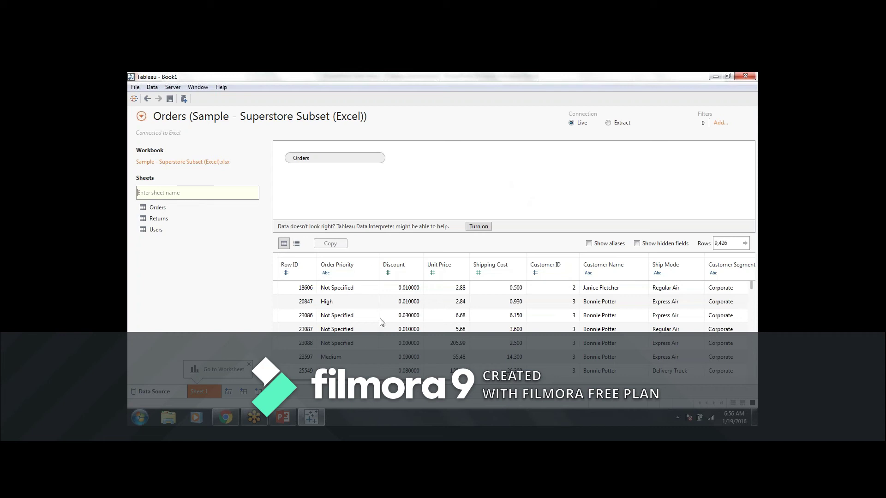
pyautogui.click(731, 244)
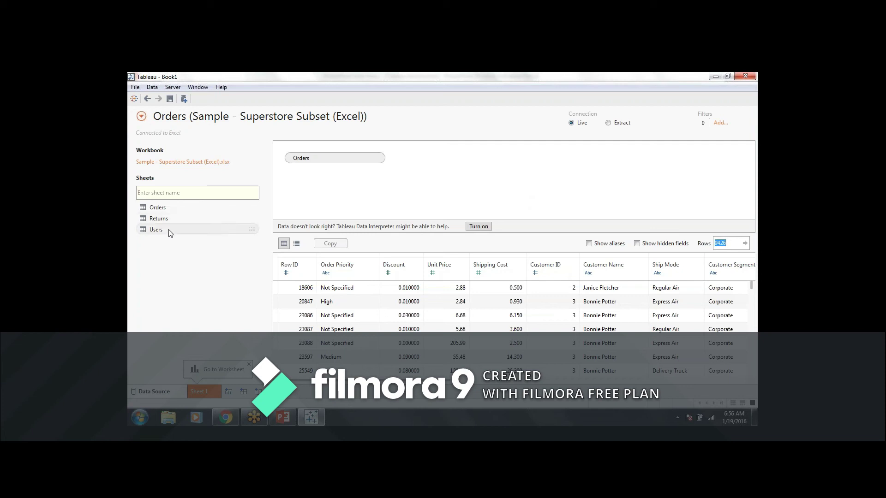
# - Join the Returns sheet to Orders and view the available join types
pyautogui.moveTo(168, 226); pyautogui.dragTo(415, 173)
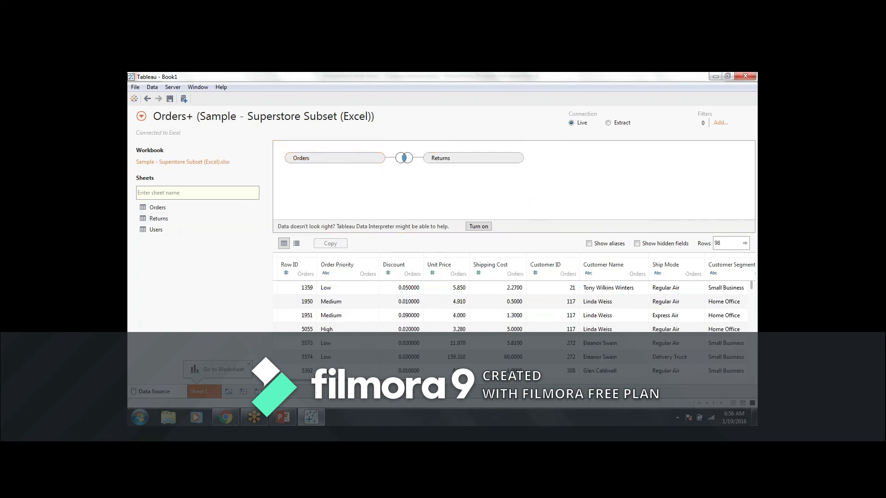
pyautogui.click(404, 160)
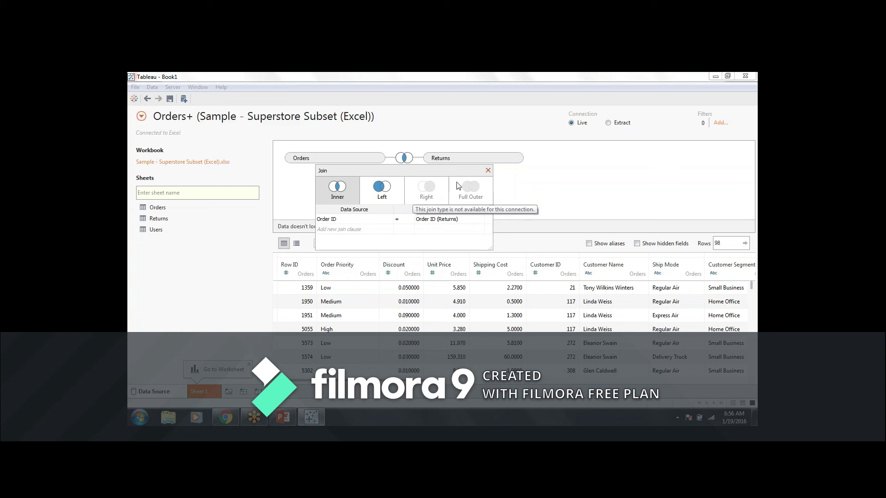
pyautogui.click(488, 171)
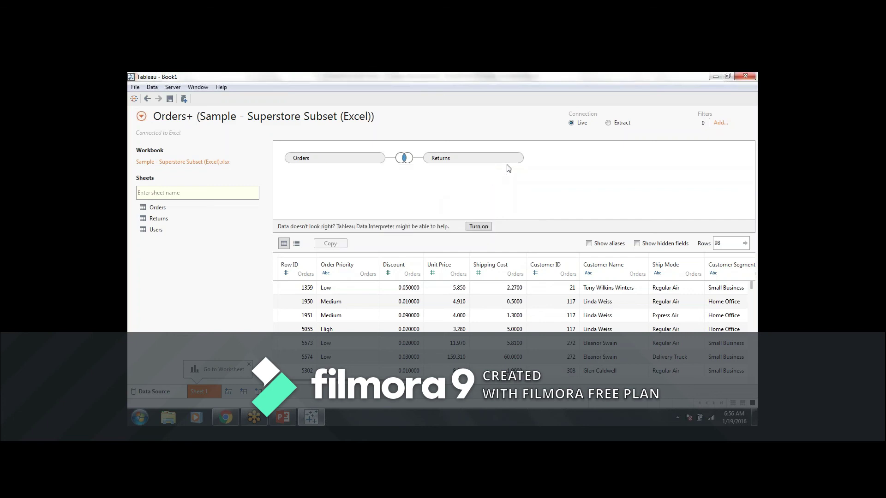
# - View the field-name options of the Returns sheet and remove Returns from the data source
pyautogui.click(506, 160)
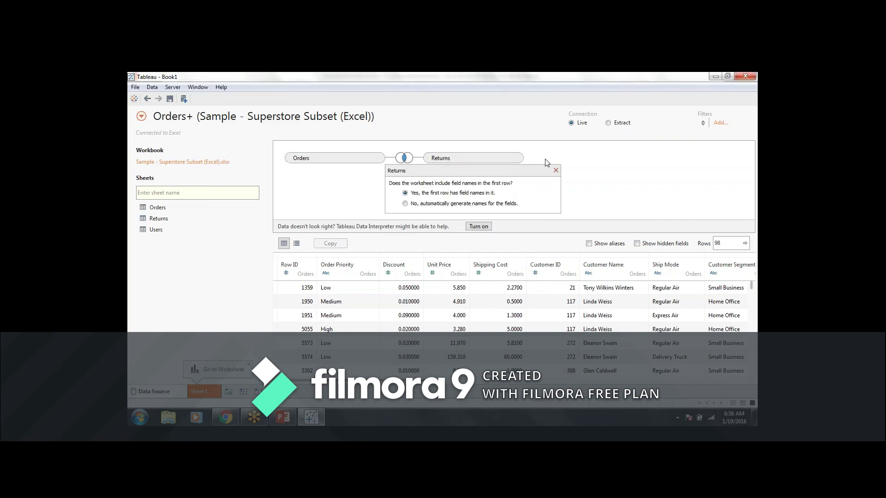
pyautogui.click(506, 158)
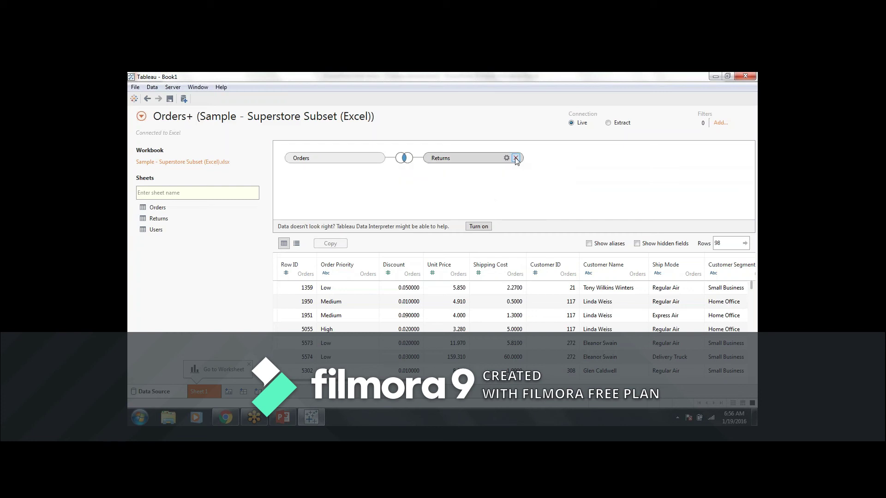
pyautogui.click(515, 158)
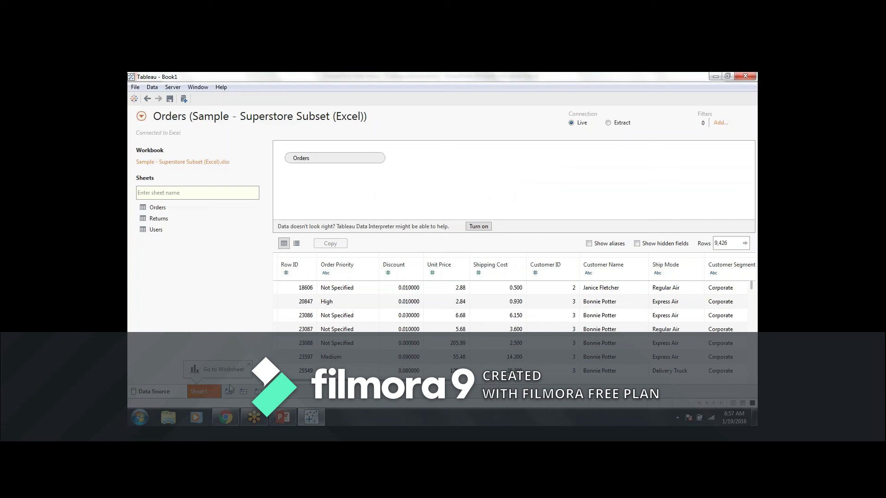
# - Open the Sheet 1 worksheet and widen the data pane to show the full data source name
pyautogui.click(208, 392)
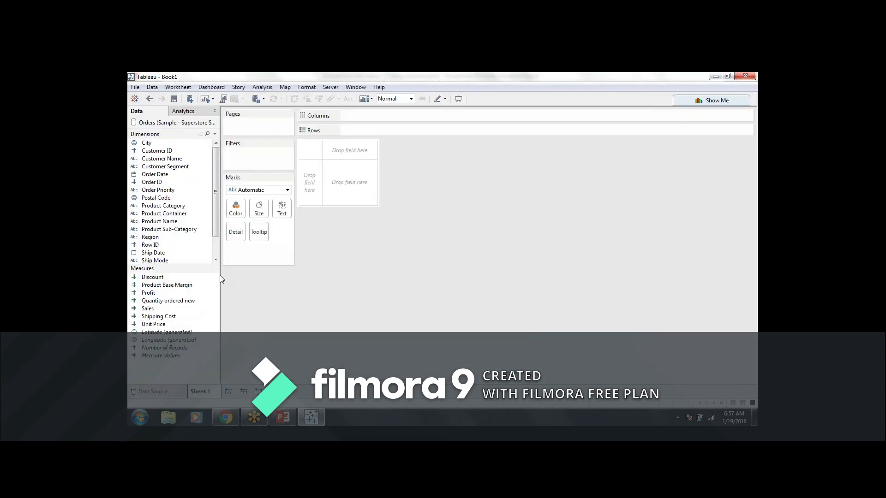
pyautogui.moveTo(219, 274); pyautogui.dragTo(250, 278)
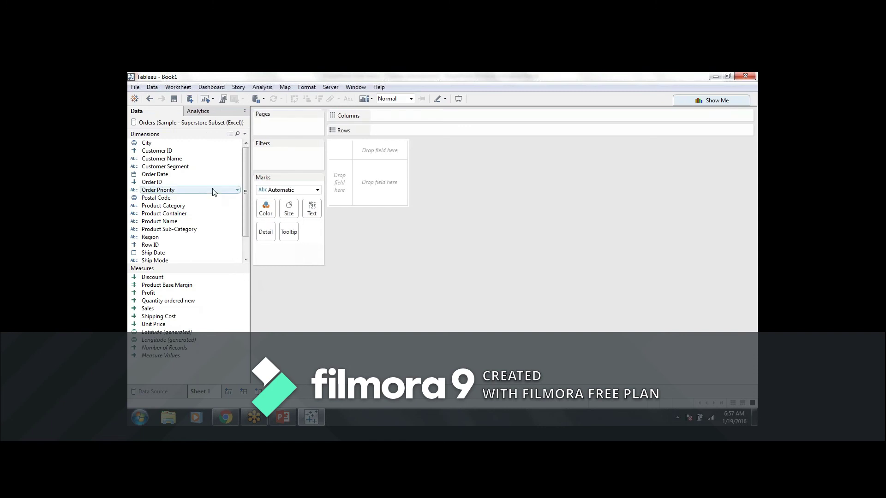
# - Look through the dimensions and measures available in the Orders data source
pyautogui.moveTo(246, 167)
pyautogui.mouseDown()
pyautogui.moveTo(245, 191)
pyautogui.moveTo(246, 157)
pyautogui.mouseUp()
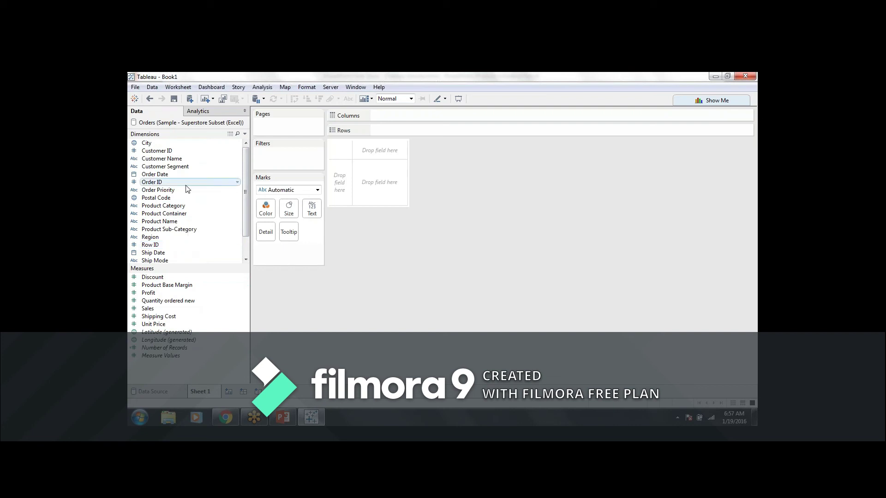
pyautogui.scroll(-1, 246, 159)
pyautogui.scroll(1, 245, 152)
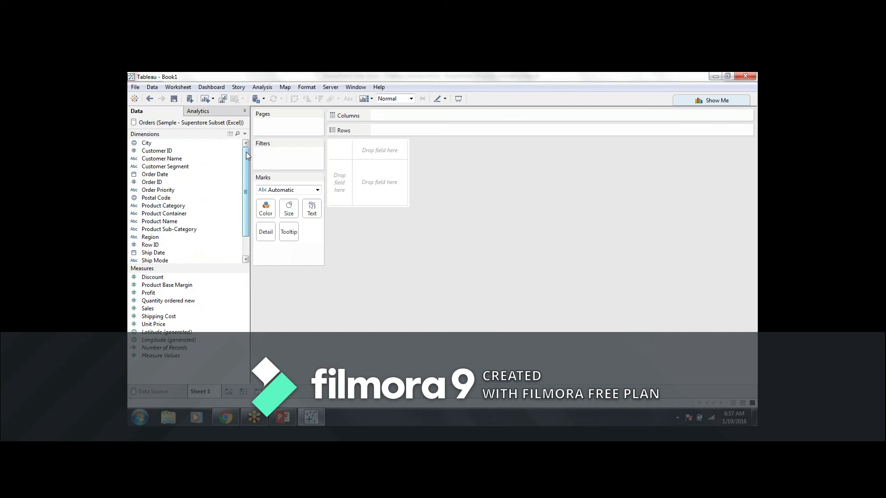
pyautogui.scroll(-1, 246, 154)
pyautogui.scroll(1, 246, 152)
pyautogui.click(188, 176)
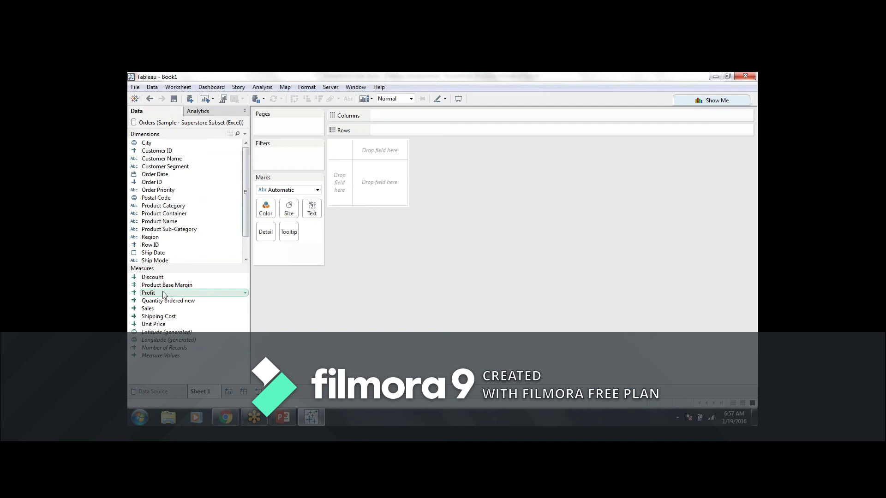
pyautogui.moveTo(163, 294); pyautogui.dragTo(425, 90)
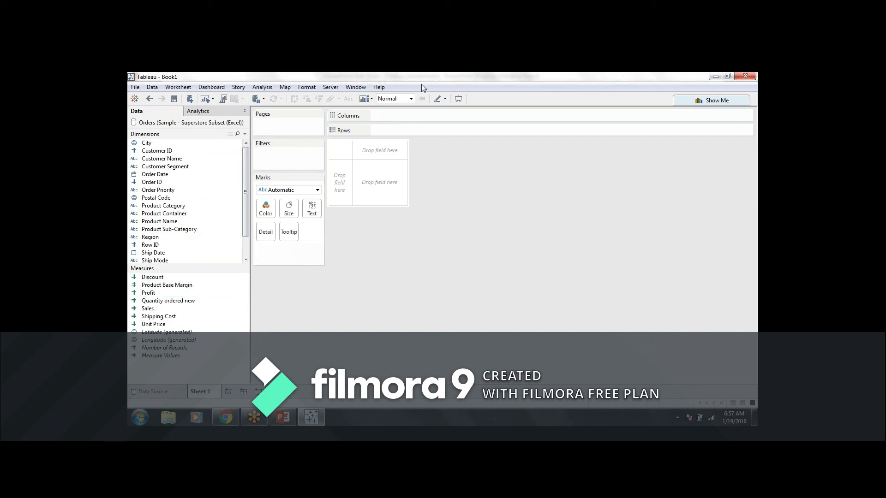
pyautogui.click(422, 84)
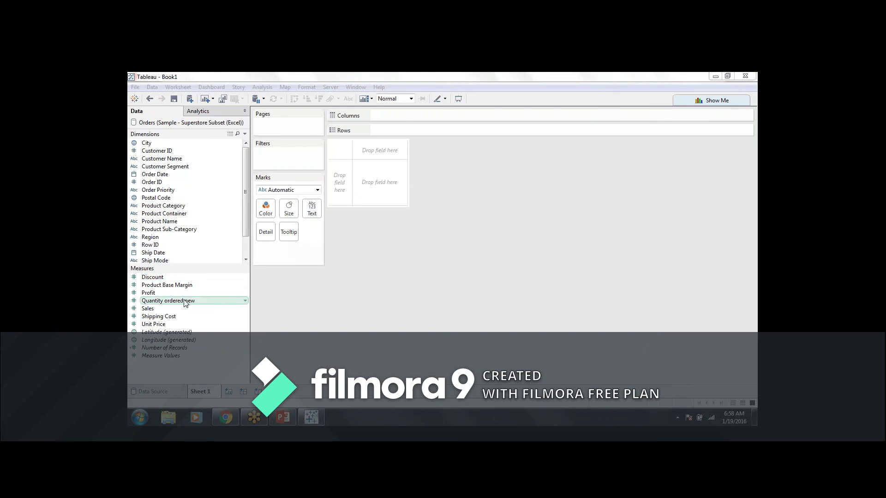
# - Build a bar chart of total sales by region, with Sales on Rows and Region on Columns
pyautogui.moveTo(167, 307)
pyautogui.mouseDown()
pyautogui.moveTo(221, 298)
pyautogui.moveTo(384, 209)
pyautogui.moveTo(413, 165)
pyautogui.moveTo(413, 131)
pyautogui.moveTo(378, 131)
pyautogui.mouseUp()
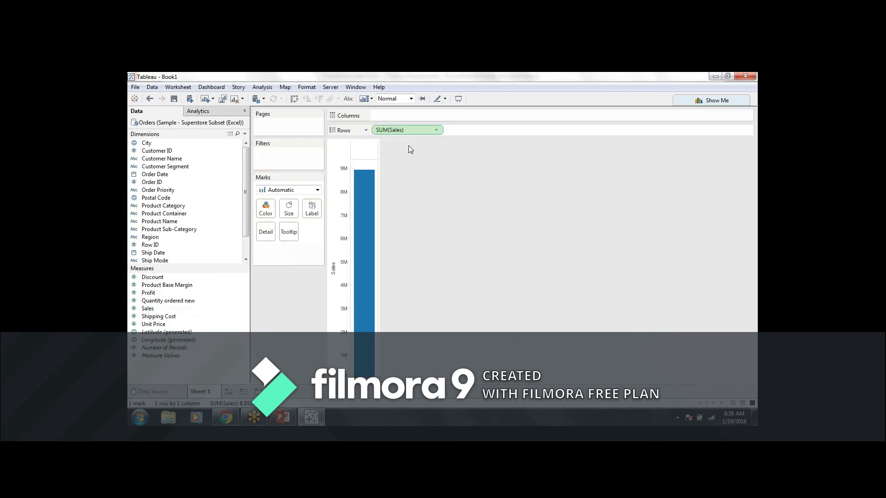
pyautogui.moveTo(364, 210)
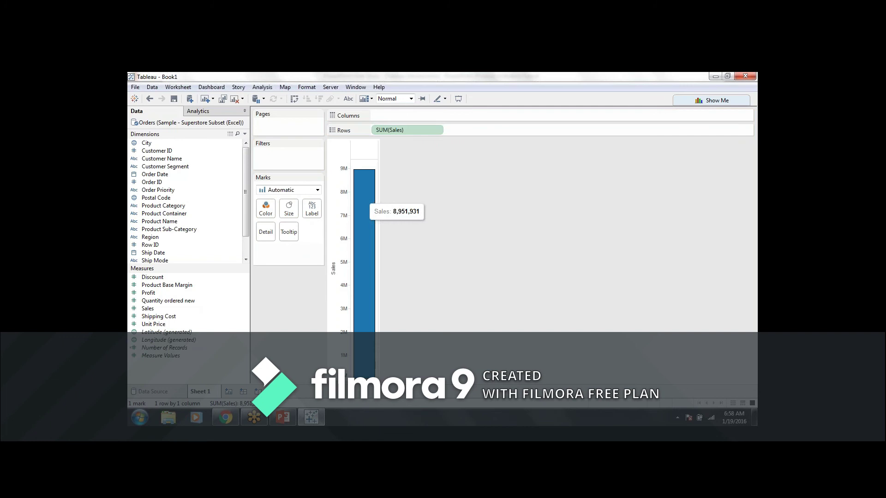
pyautogui.click(159, 237)
pyautogui.moveTo(158, 237)
pyautogui.mouseDown()
pyautogui.moveTo(307, 156)
pyautogui.moveTo(414, 116)
pyautogui.moveTo(384, 116)
pyautogui.mouseUp()
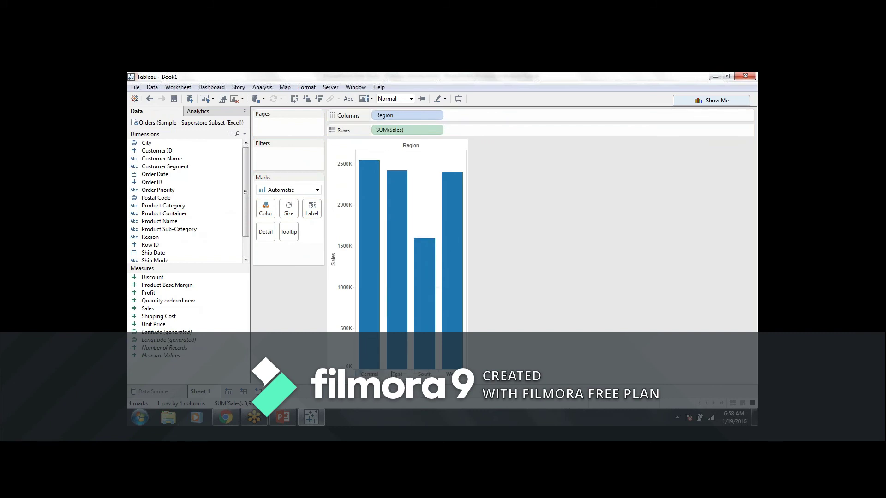
# - Inspect the regional sales bars and show value labels on them
pyautogui.moveTo(457, 339)
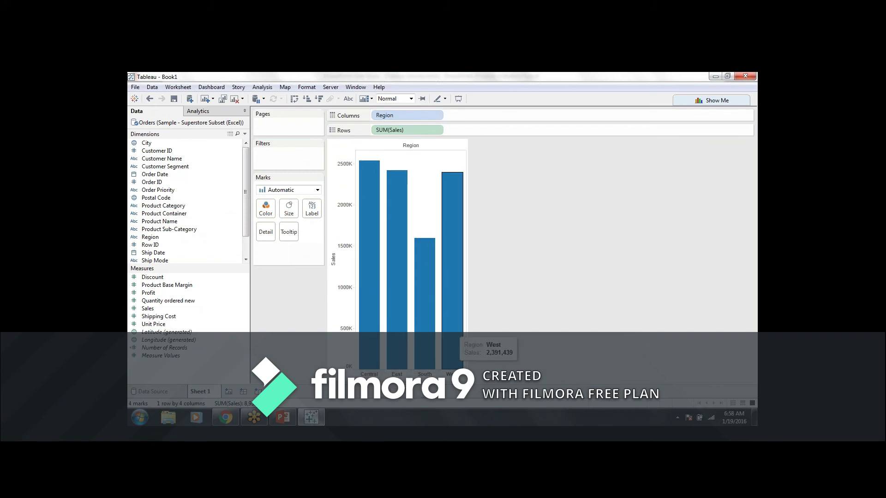
pyautogui.moveTo(399, 258)
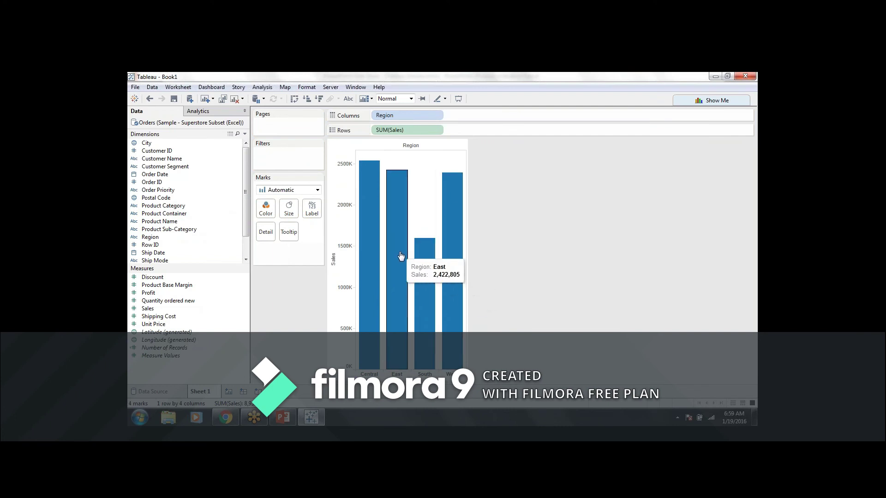
pyautogui.moveTo(377, 238)
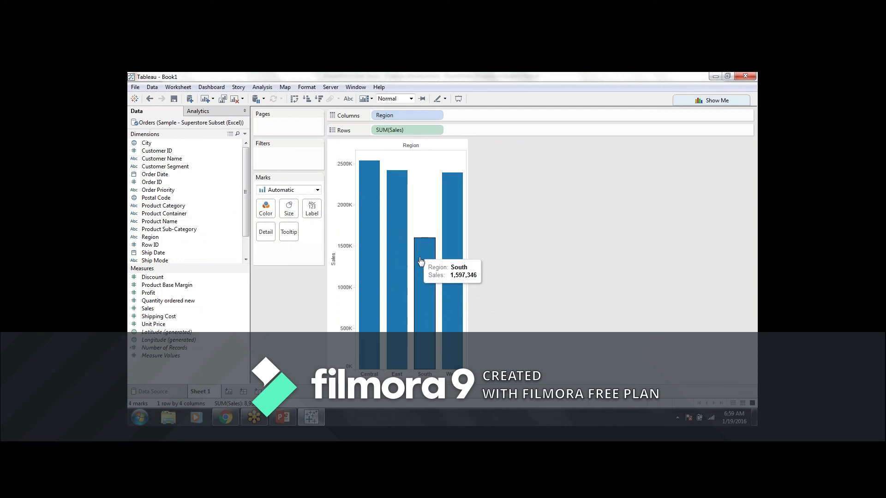
pyautogui.moveTo(445, 253)
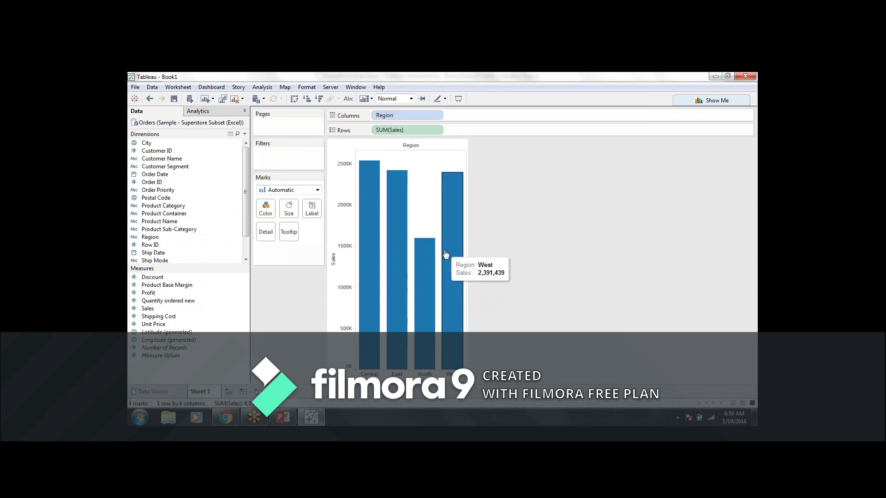
pyautogui.click(349, 99)
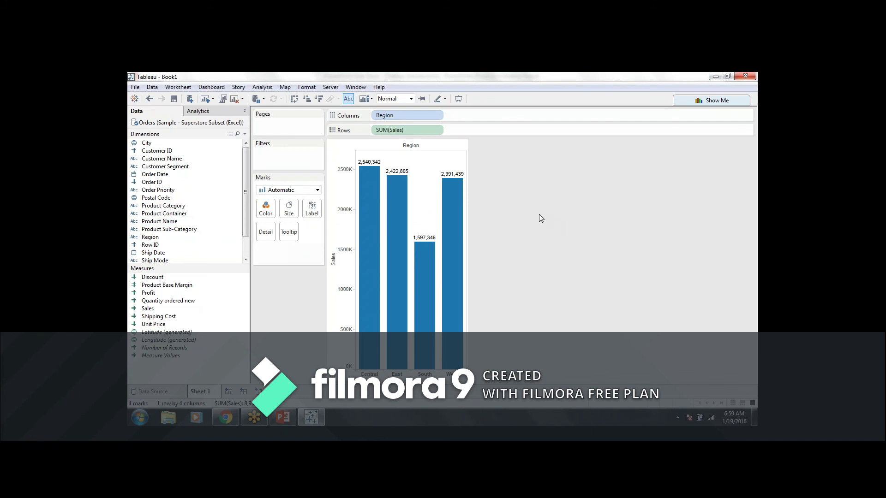
# - Break down each region's sales by adding Product Category after Region on Columns
pyautogui.click(178, 209)
pyautogui.moveTo(178, 209)
pyautogui.mouseDown()
pyautogui.moveTo(505, 112)
pyautogui.moveTo(447, 116)
pyautogui.mouseUp()
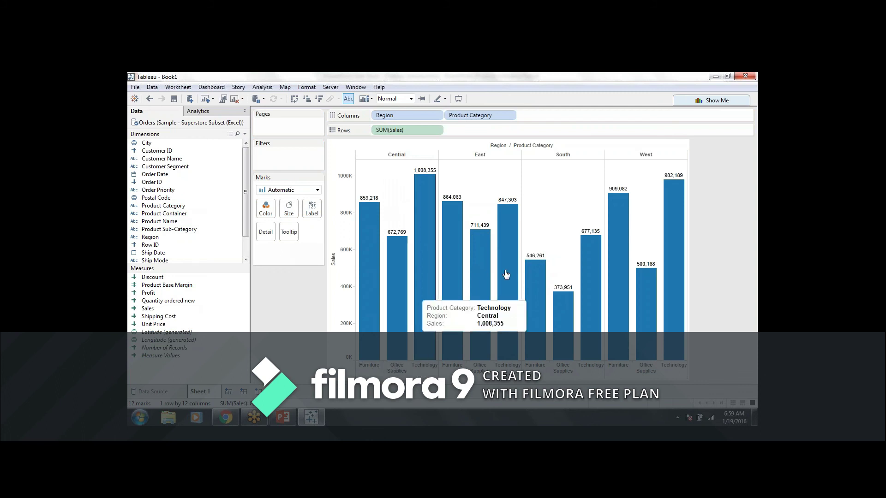
pyautogui.moveTo(436, 218)
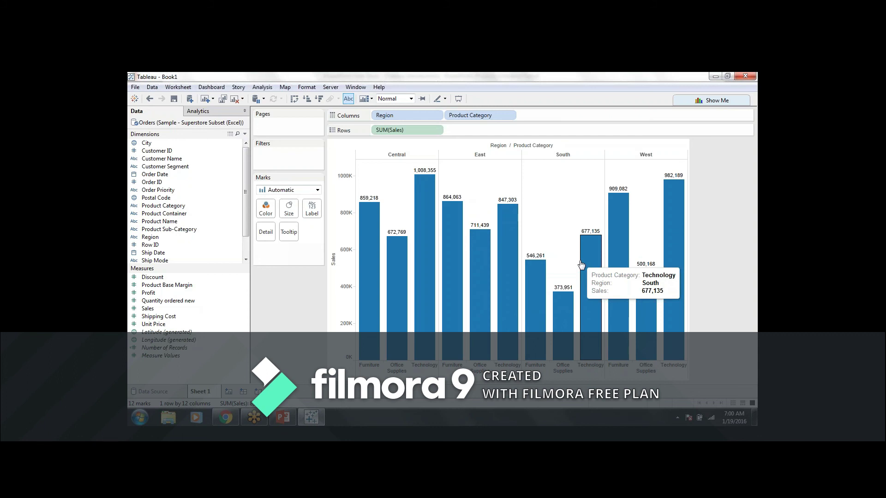
# - Create a new worksheet plotting total profit by year, with Profit on Rows and Order Date on Columns
pyautogui.click(229, 392)
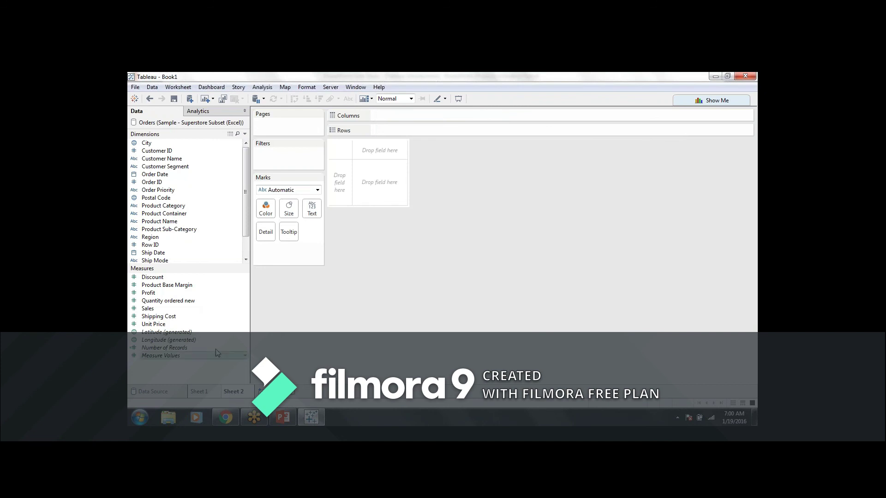
pyautogui.moveTo(163, 295)
pyautogui.mouseDown()
pyautogui.moveTo(226, 268)
pyautogui.moveTo(394, 154)
pyautogui.moveTo(397, 127)
pyautogui.mouseUp()
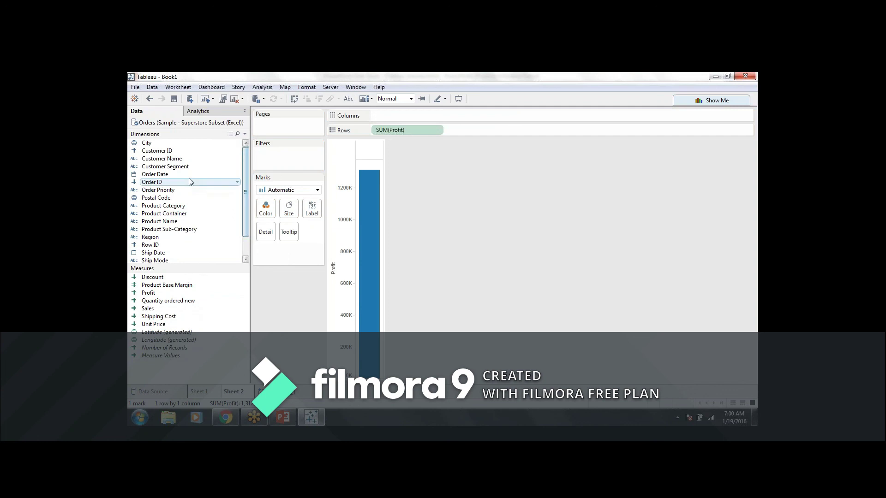
pyautogui.moveTo(176, 179); pyautogui.dragTo(416, 116)
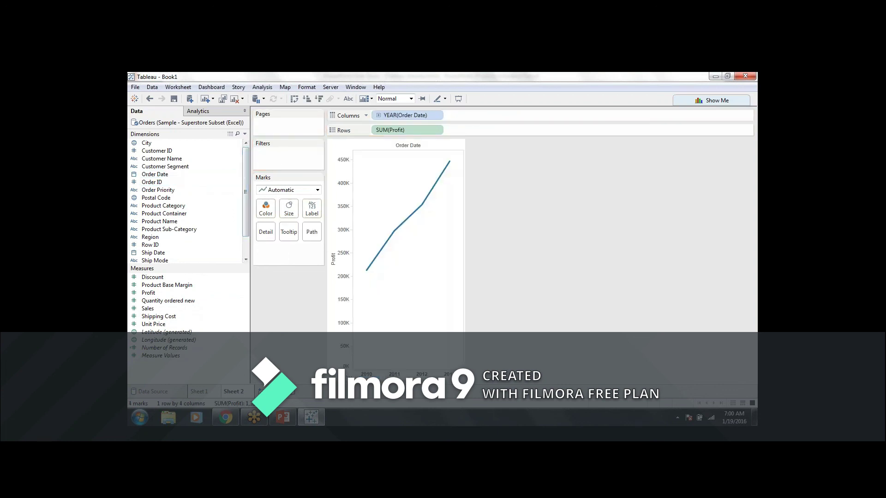
# - Drill Order Date down through quarter, month and day, and collapse it back to year
pyautogui.click(378, 115)
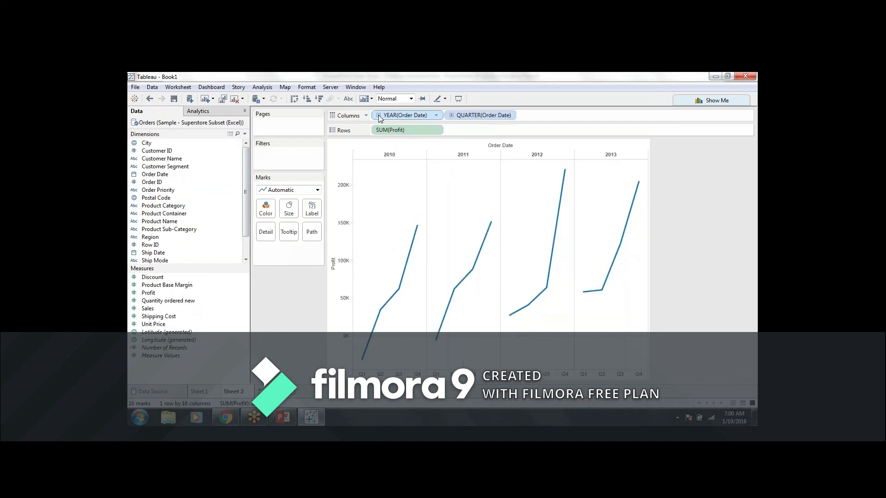
pyautogui.click(451, 115)
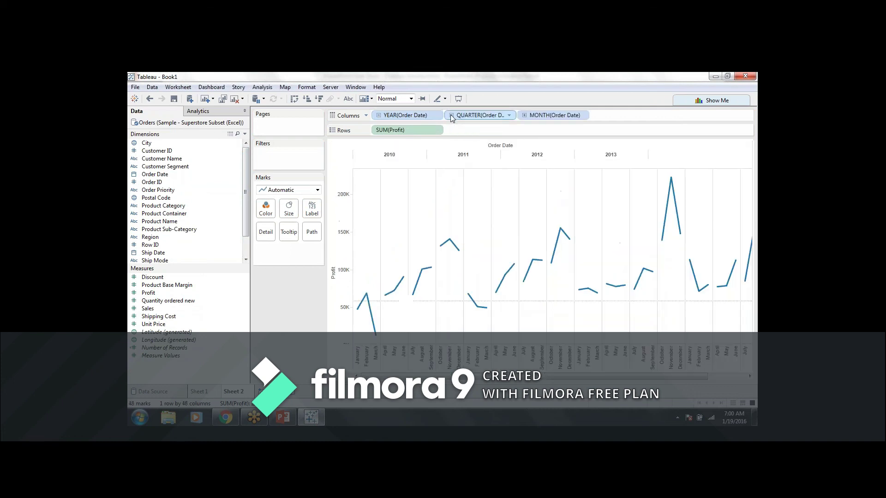
pyautogui.click(524, 115)
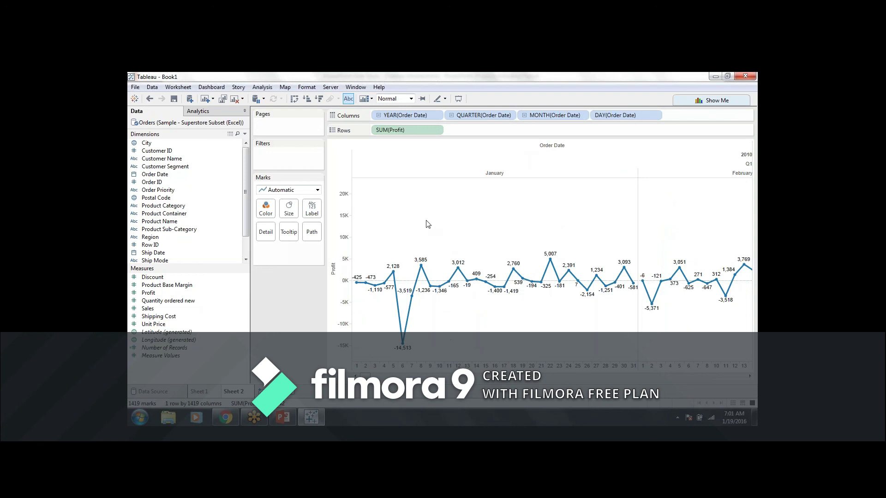
pyautogui.click(378, 115)
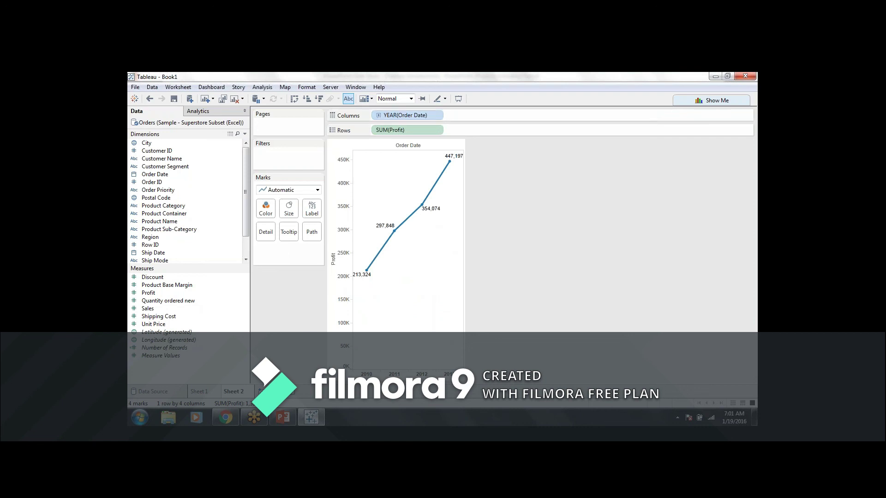
# - Add a blank third worksheet and return to the yearly profit chart on Sheet 2
pyautogui.hotkey('ctrl', 'm')
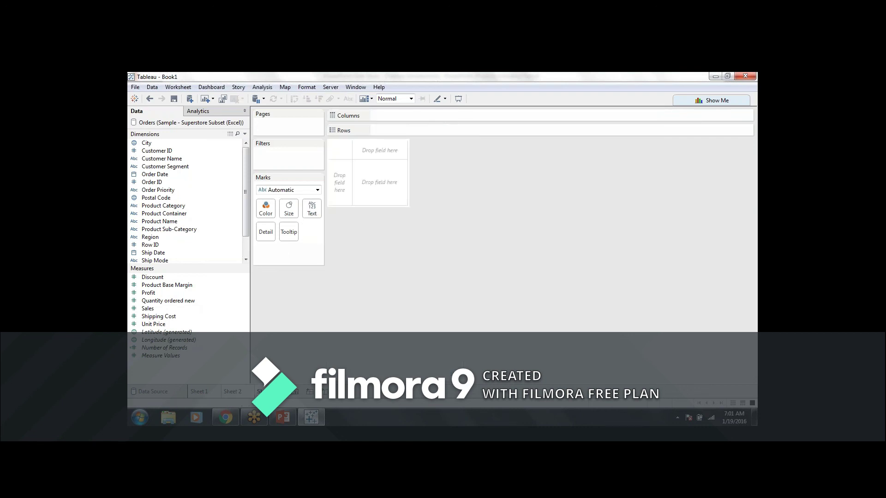
pyautogui.click(241, 394)
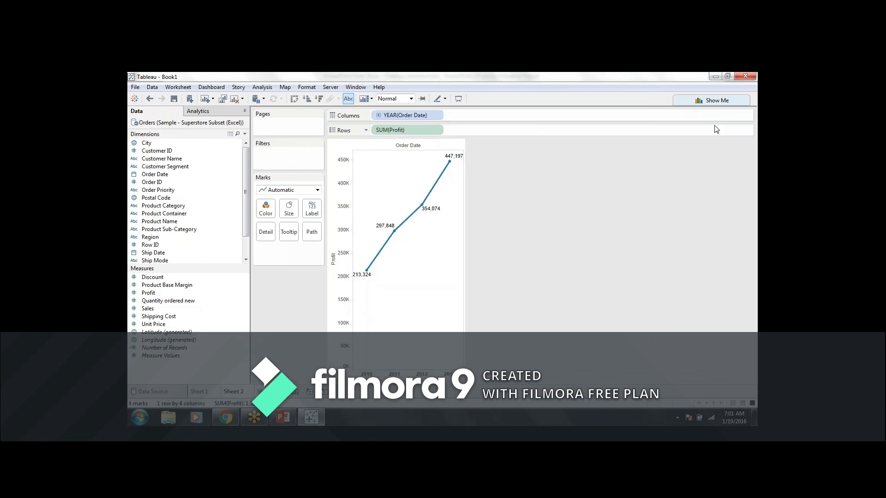
# - Try horizontal bars, stacked bars, treemap, pie and area charts for yearly profit, and finish with packed bubbles
pyautogui.click(716, 102)
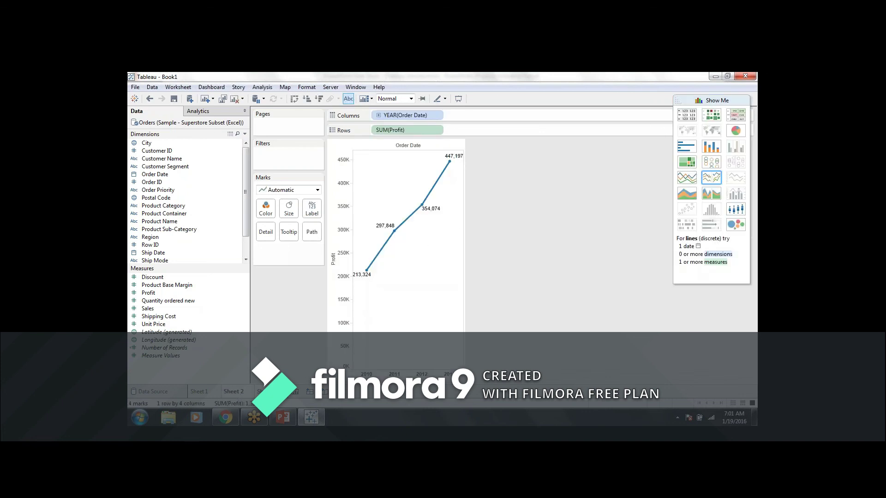
pyautogui.click(686, 147)
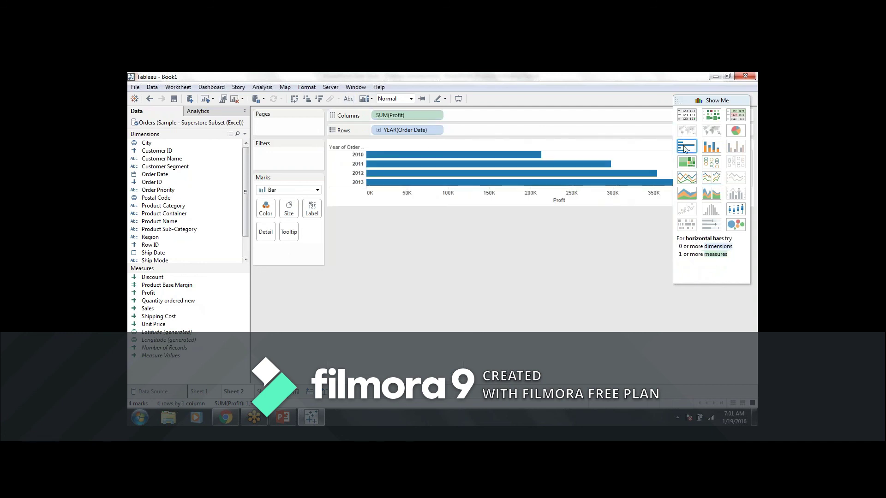
pyautogui.click(710, 148)
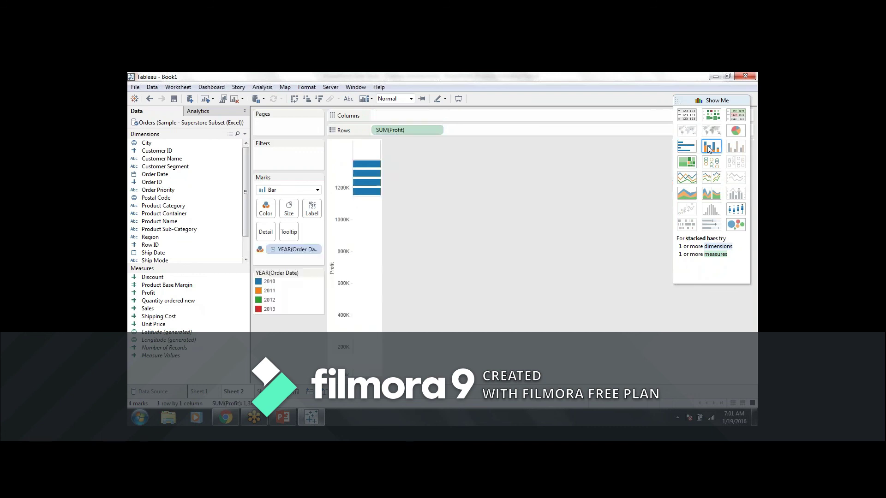
pyautogui.click(687, 162)
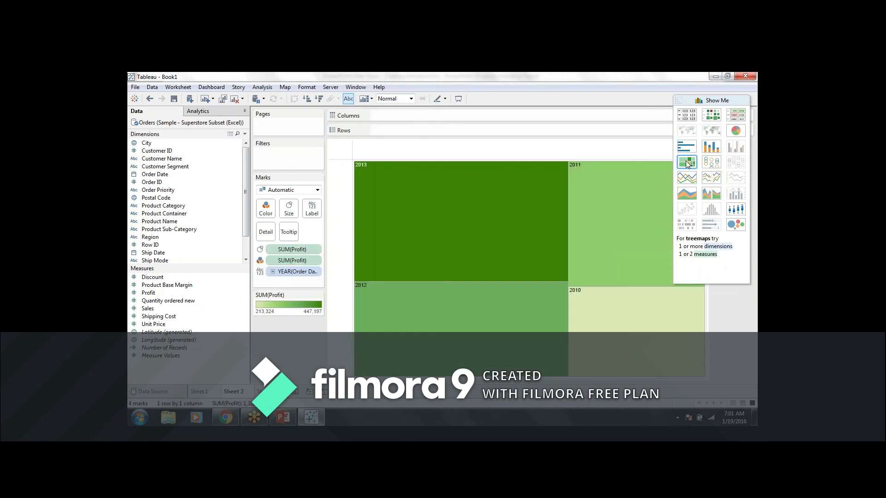
pyautogui.click(734, 134)
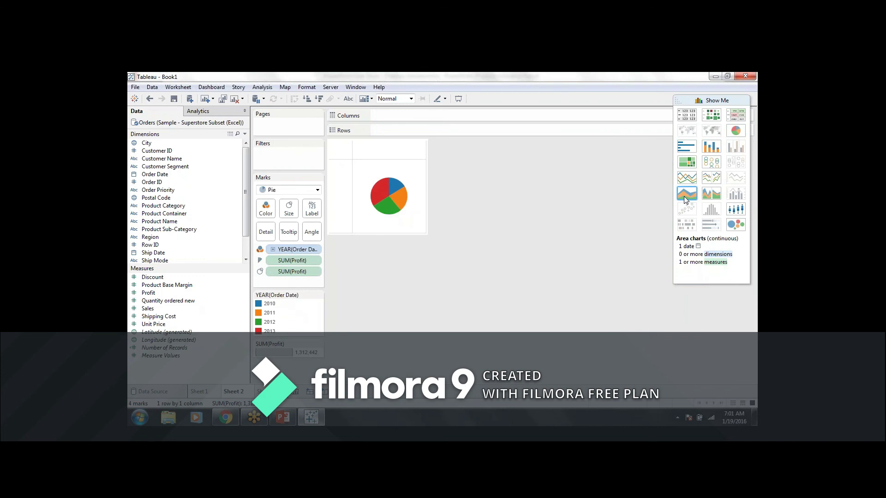
pyautogui.click(684, 195)
pyautogui.click(706, 196)
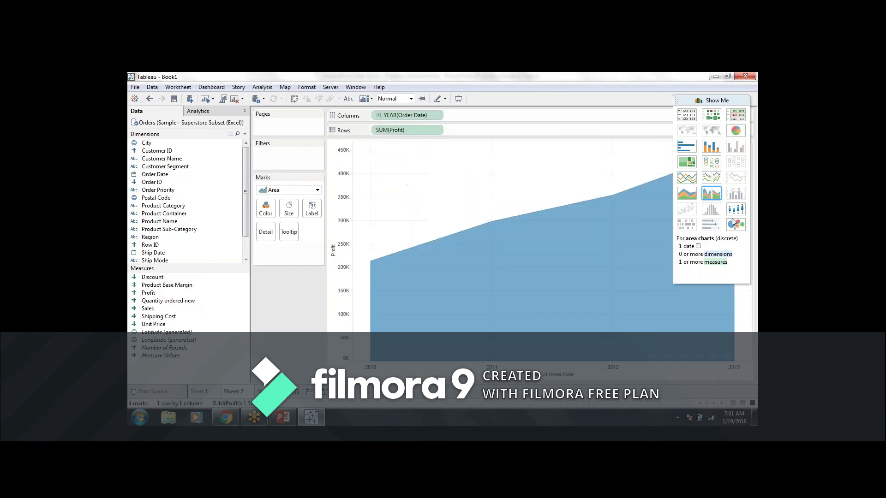
pyautogui.click(732, 222)
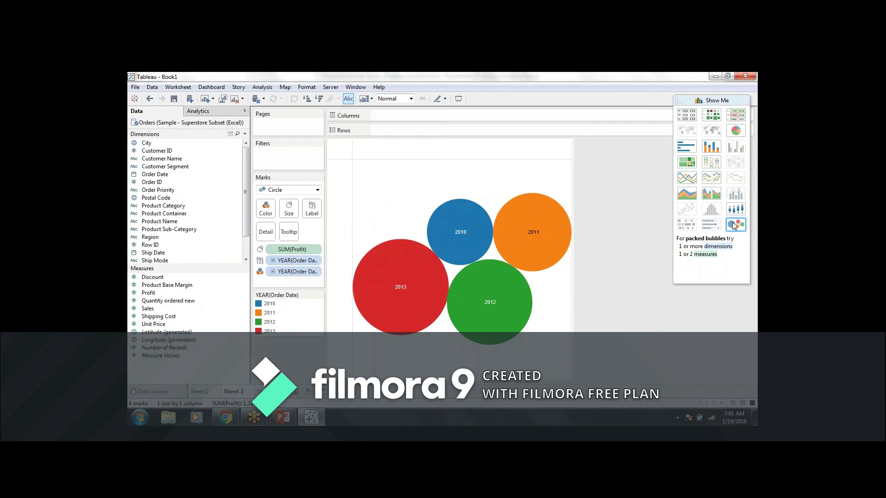
# - On Sheet 3, build a symbol map of Sales by State or Province using Show Me
pyautogui.click(261, 391)
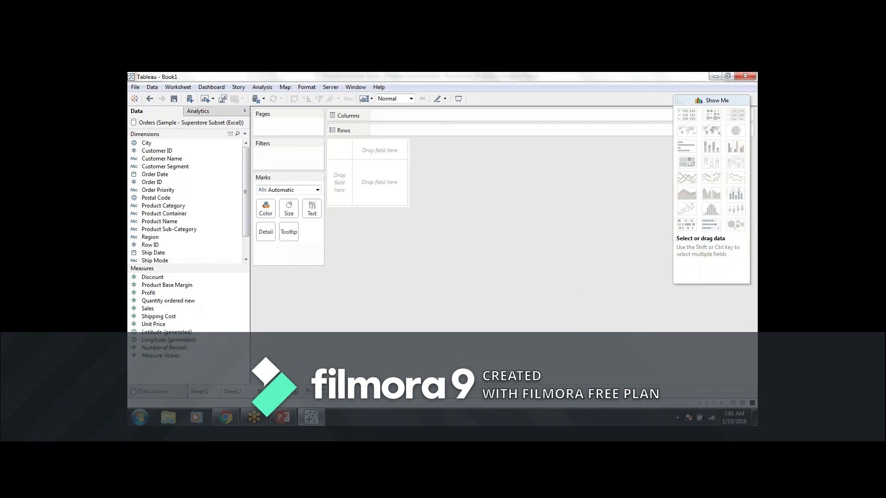
pyautogui.click(156, 312)
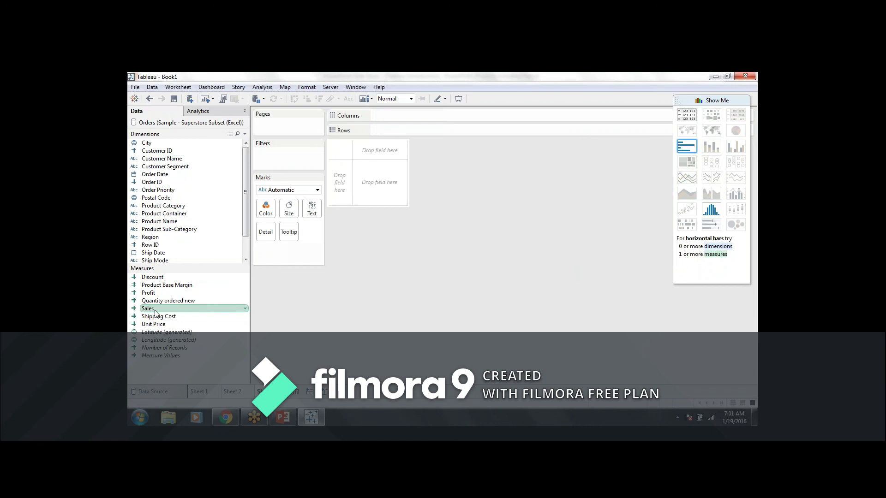
pyautogui.moveTo(245, 204); pyautogui.dragTo(245, 223)
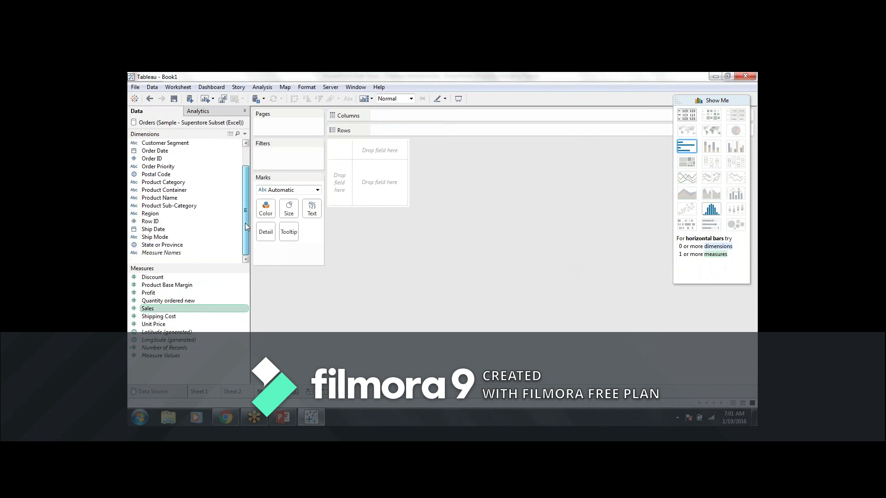
pyautogui.keyDown('ctrl'); pyautogui.click(174, 247); pyautogui.keyUp('ctrl')
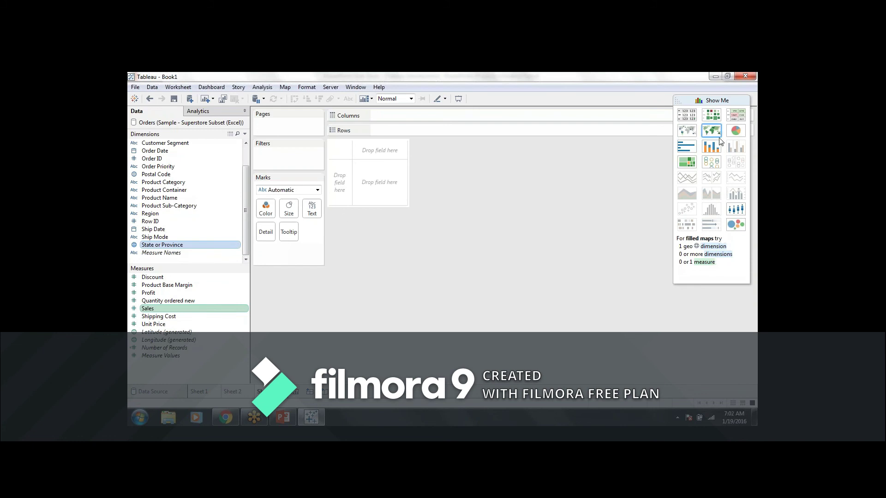
pyautogui.click(686, 134)
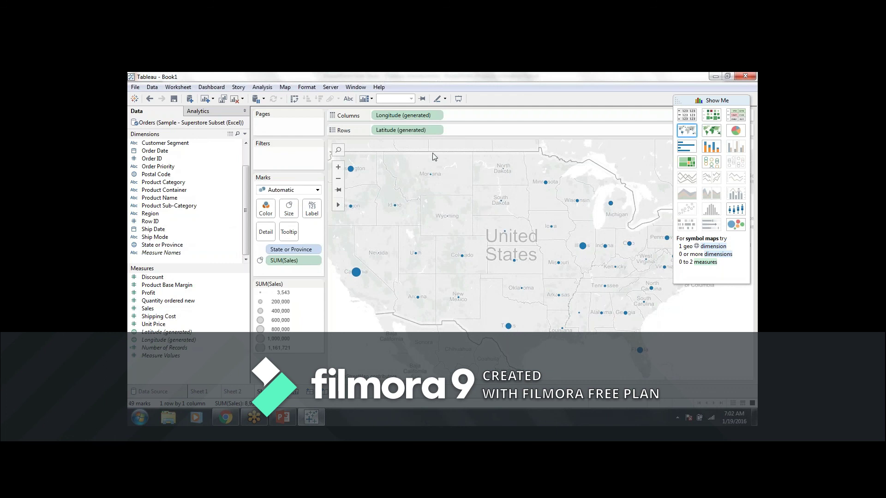
pyautogui.click(702, 102)
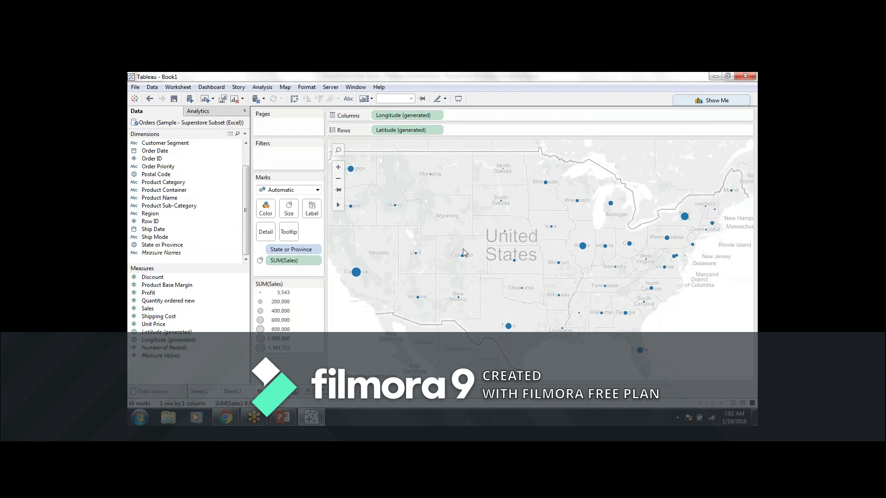
# - Show sales labels on the map's marks and inspect the California and Texas marks
pyautogui.click(348, 100)
pyautogui.moveTo(356, 276)
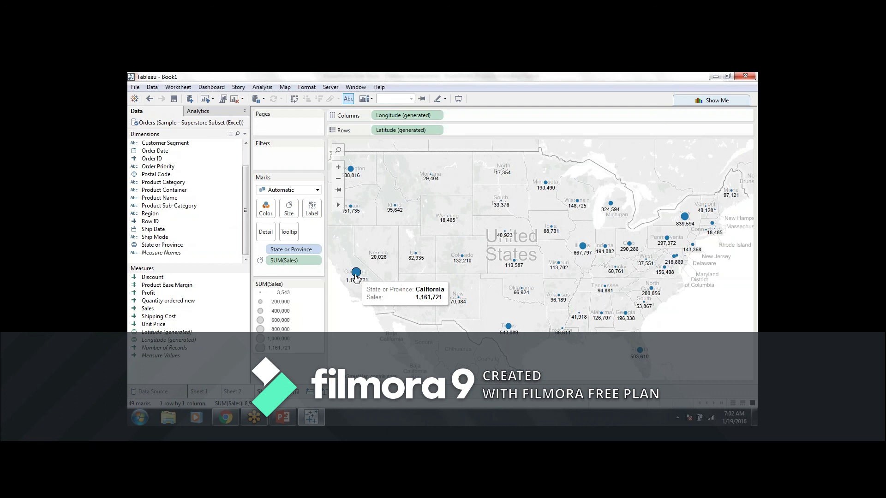
pyautogui.moveTo(510, 331)
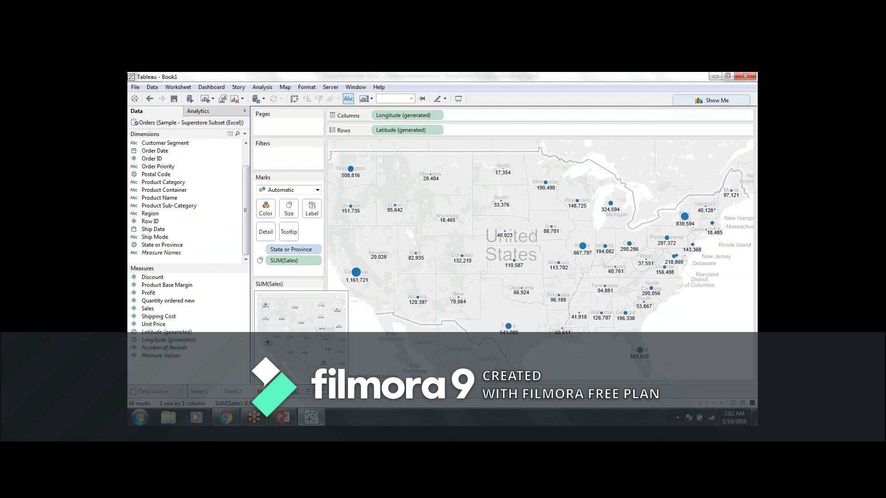
# - Create a dashboard with Sheet 3's map on top and Sheet 2 and Sheet 1 side by side below it
pyautogui.rightClick(296, 393)
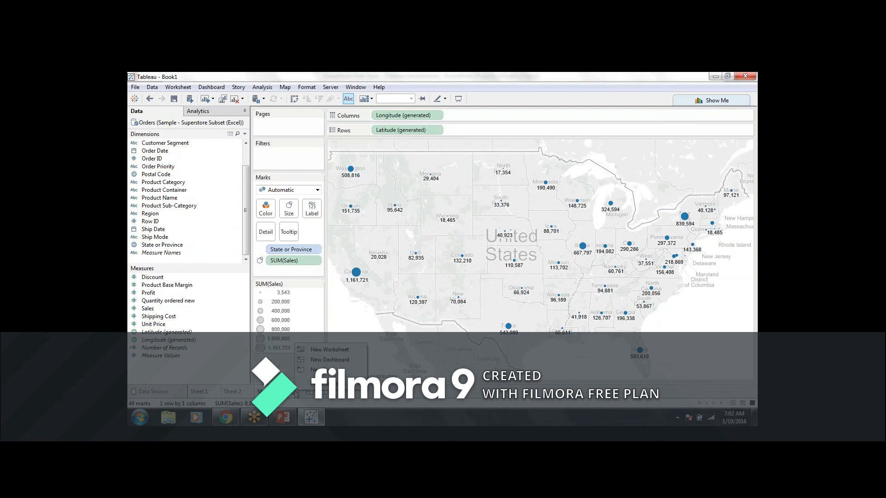
pyautogui.click(323, 362)
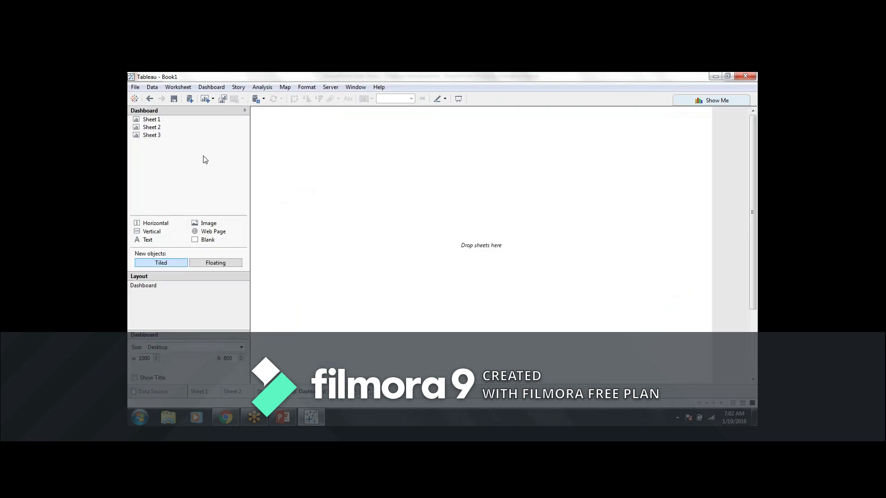
pyautogui.moveTo(167, 137); pyautogui.dragTo(426, 174)
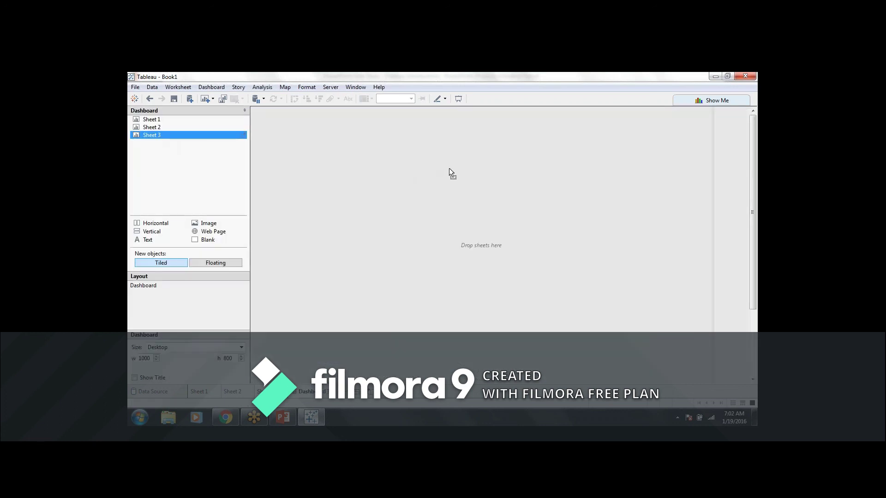
pyautogui.moveTo(449, 168); pyautogui.dragTo(449, 168)
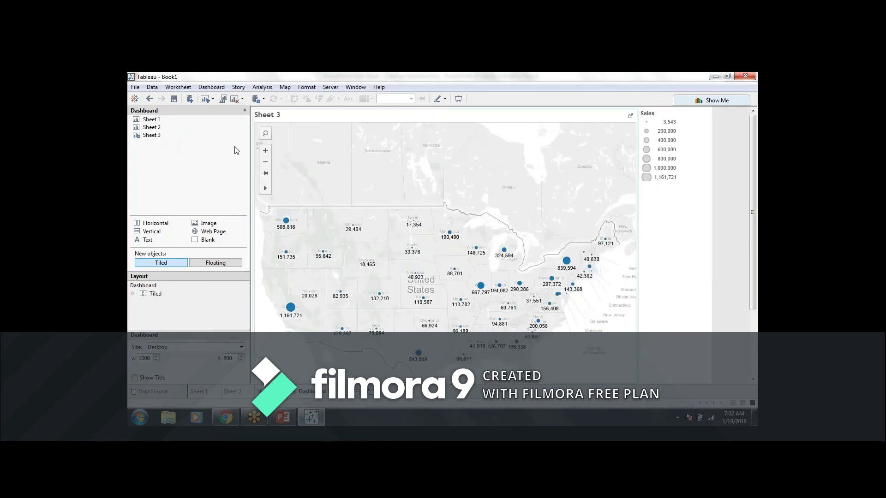
pyautogui.moveTo(152, 127); pyautogui.dragTo(346, 207)
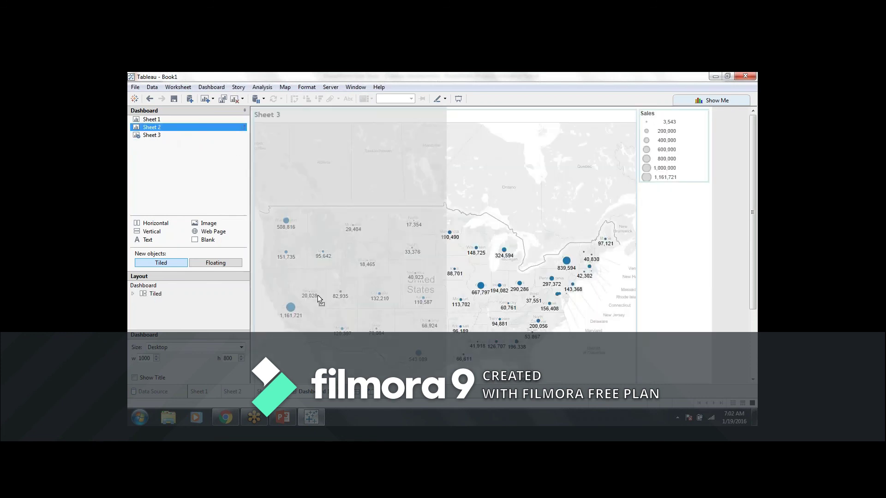
pyautogui.moveTo(330, 308); pyautogui.dragTo(422, 327)
pyautogui.moveTo(152, 119); pyautogui.dragTo(583, 350)
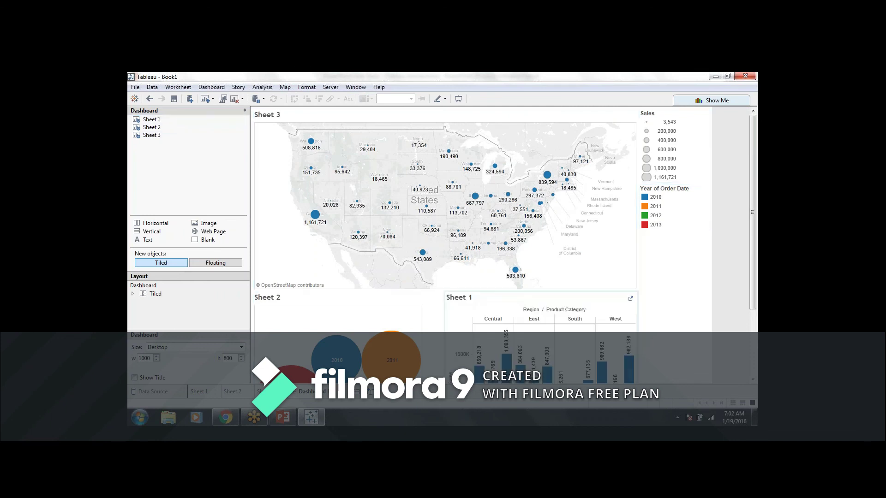
# - Set the dashboard's size to Automatic
pyautogui.click(175, 352)
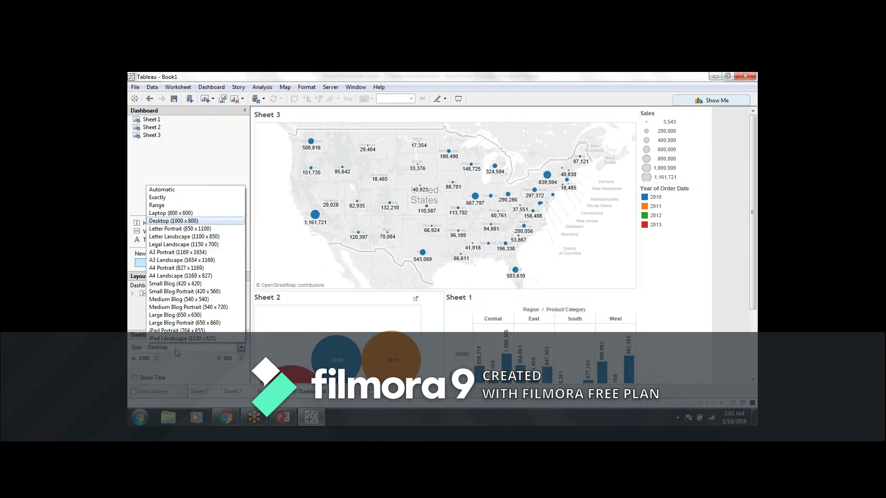
pyautogui.click(185, 191)
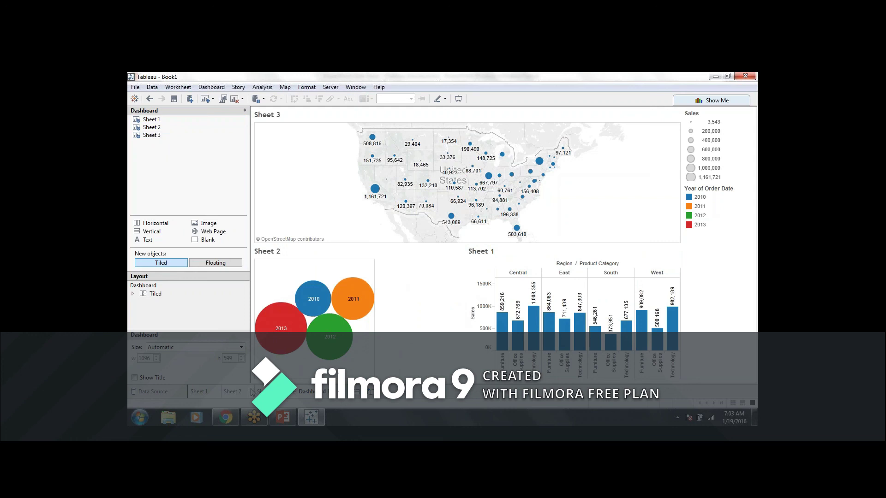
pyautogui.moveTo(251, 392)
# - Switch to the PowerPoint slide show and advance to the Conclusion slide
pyautogui.click(282, 419)
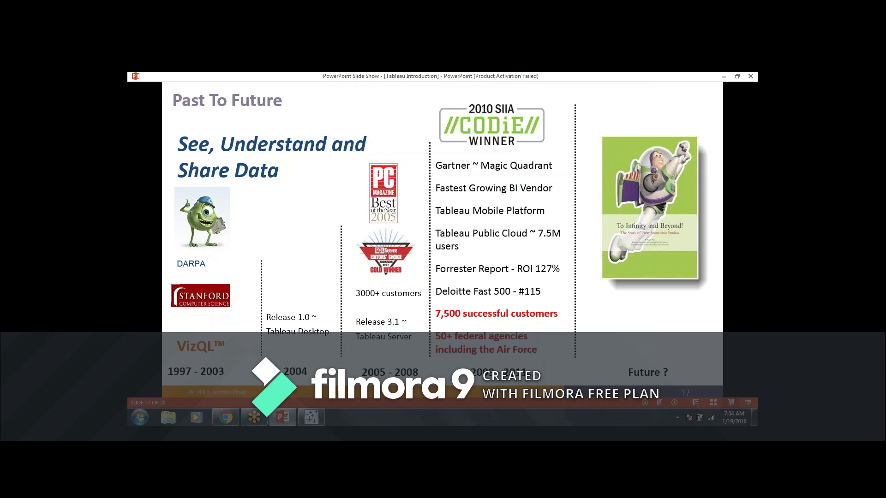
pyautogui.press('Right')
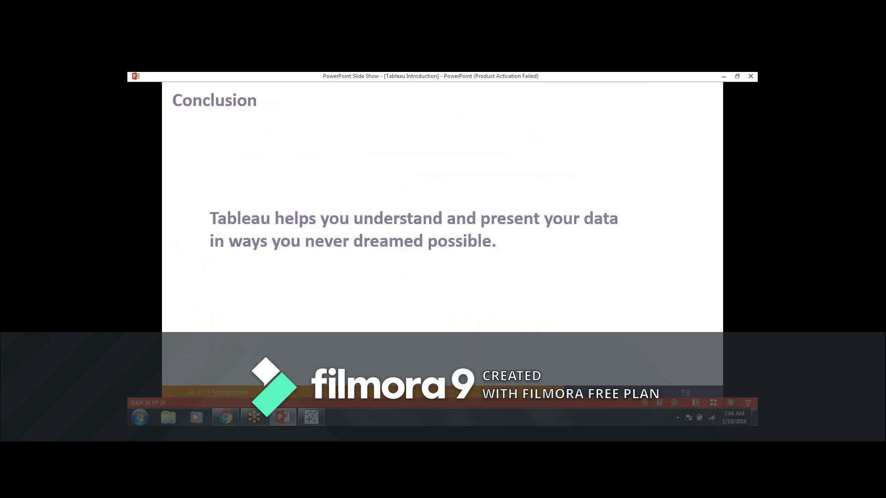